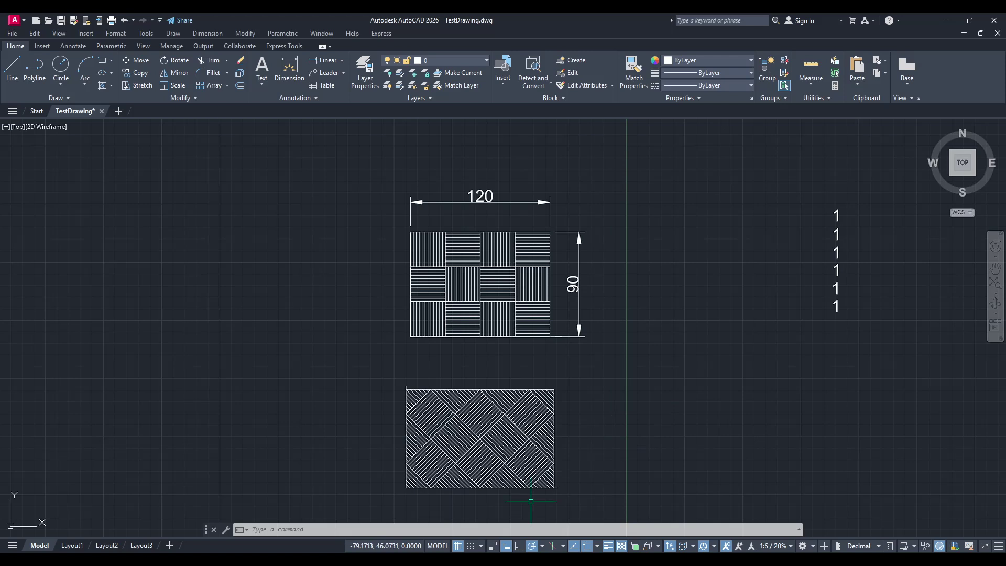
Open the Dimension Style Manager and compare the previews of the cm, Copy of Sample, ISO-25, Sample, Standard and Annotative styles
{"action": "left_click", "coordinate": [539, 529]}
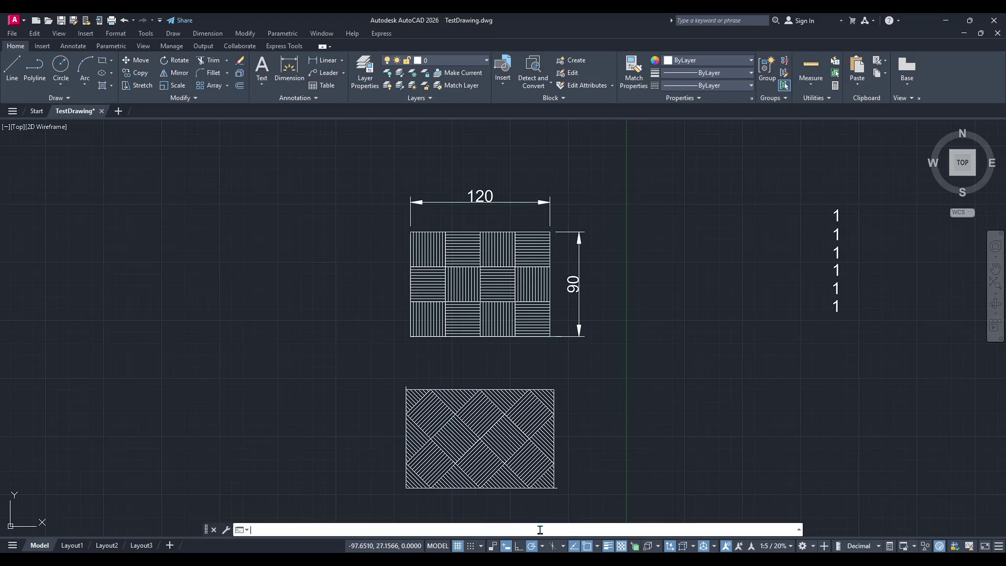
{"action": "type", "text": "dims"}
{"action": "key", "text": "Return"}
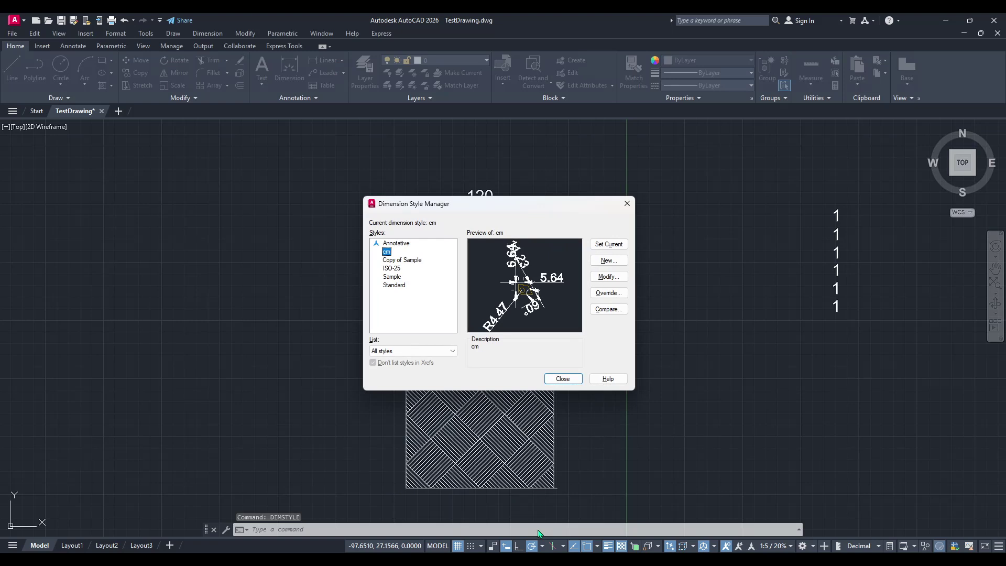
{"action": "left_click", "coordinate": [397, 264]}
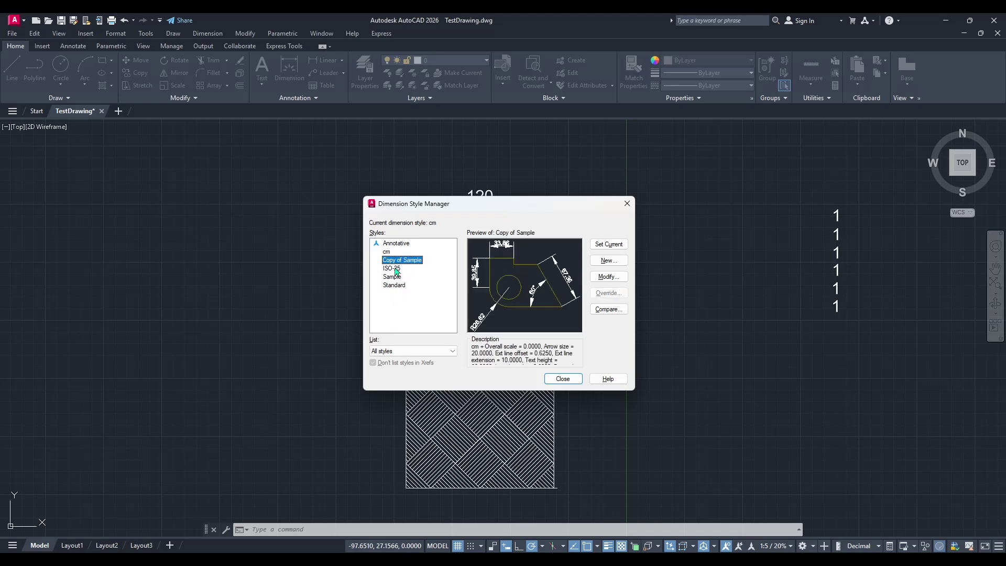
{"action": "left_click", "coordinate": [396, 269]}
{"action": "left_click", "coordinate": [395, 277]}
{"action": "left_click", "coordinate": [395, 286]}
{"action": "left_click", "coordinate": [386, 252]}
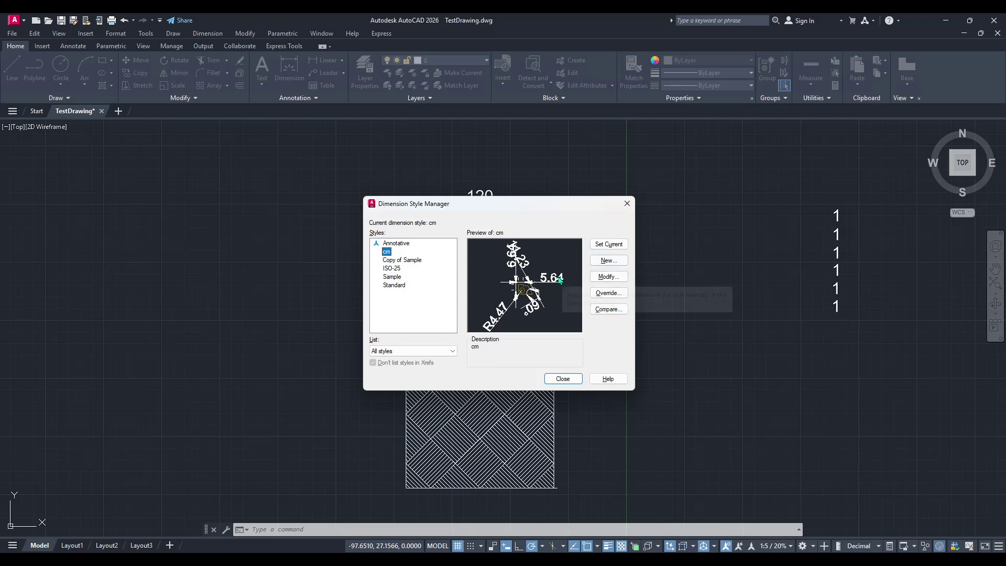
{"action": "left_click", "coordinate": [393, 262]}
{"action": "left_click", "coordinate": [393, 269]}
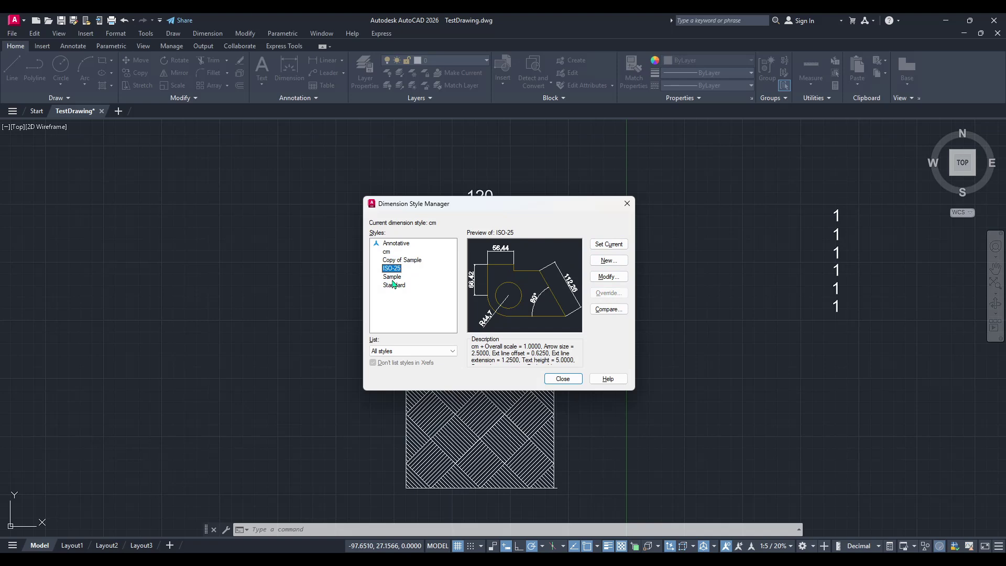
{"action": "left_click", "coordinate": [392, 277]}
{"action": "left_click", "coordinate": [387, 252]}
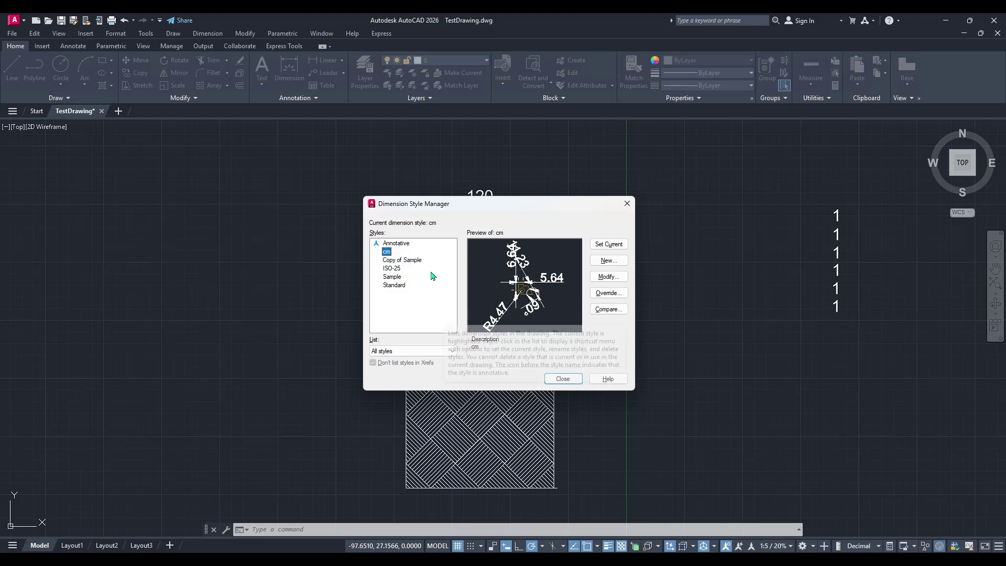
{"action": "left_click", "coordinate": [397, 260]}
{"action": "left_click", "coordinate": [392, 269]}
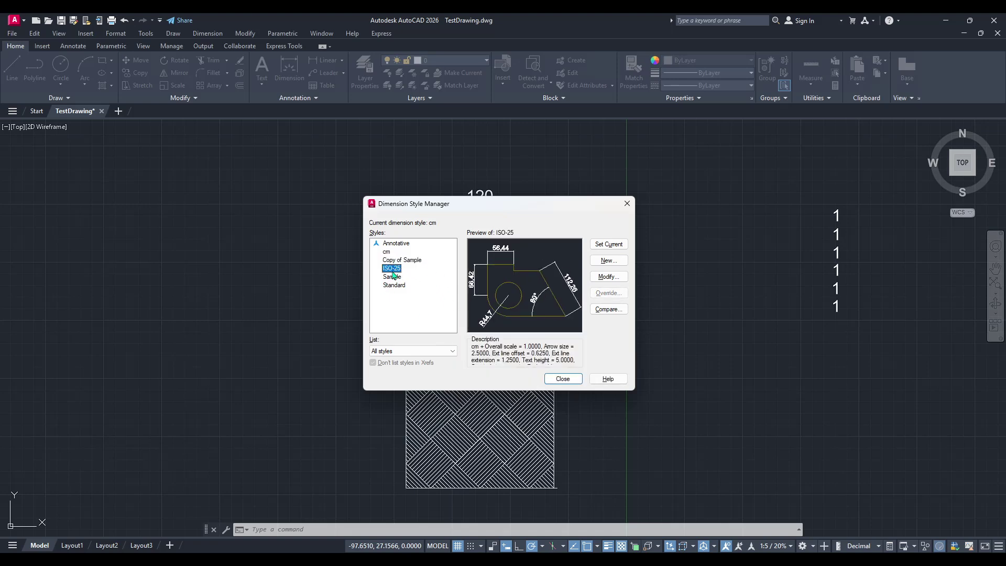
{"action": "left_click", "coordinate": [392, 288]}
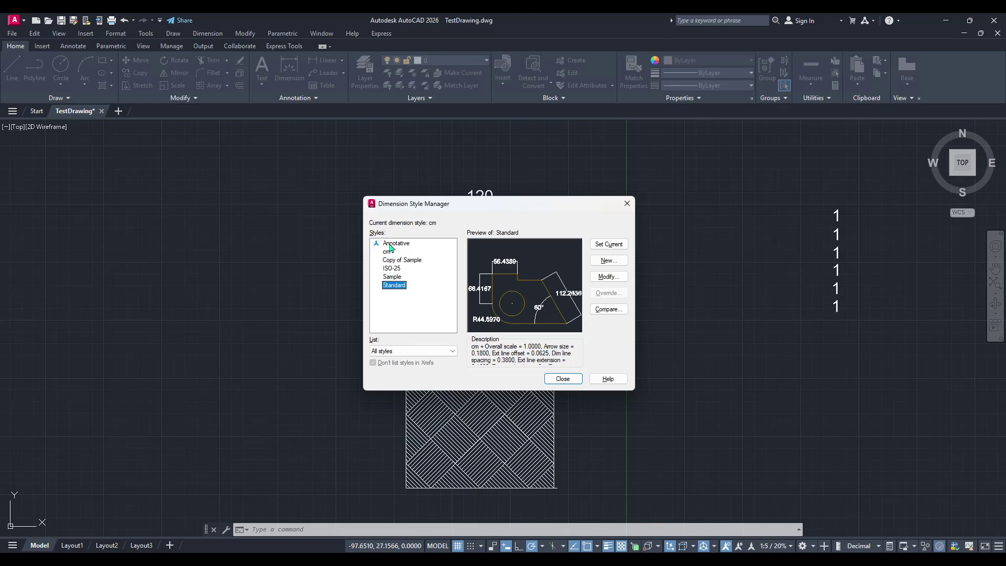
{"action": "left_click", "coordinate": [391, 244]}
Set cm as the current dimension style and close the Dimension Style Manager
{"action": "left_click", "coordinate": [387, 253]}
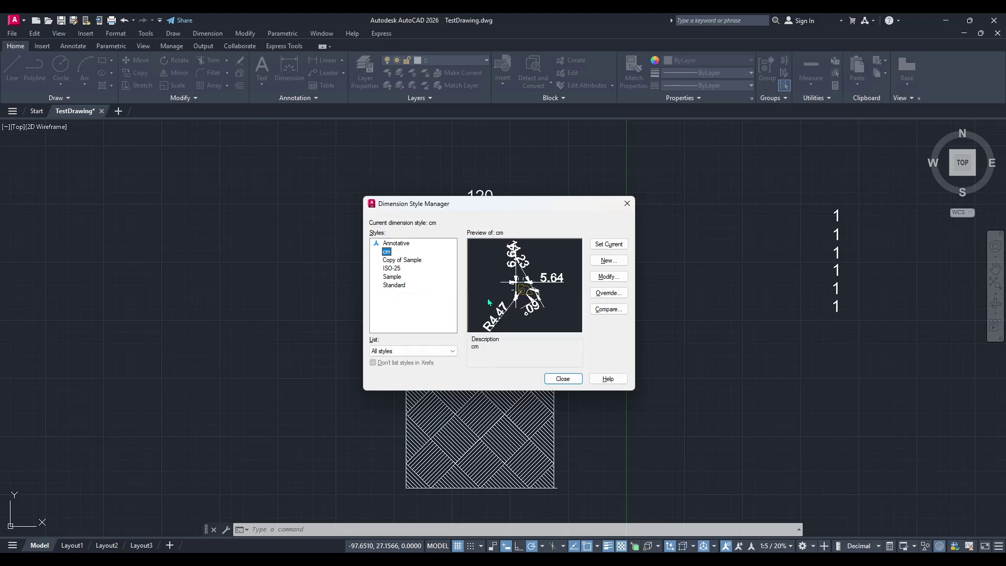
{"action": "left_click", "coordinate": [608, 245]}
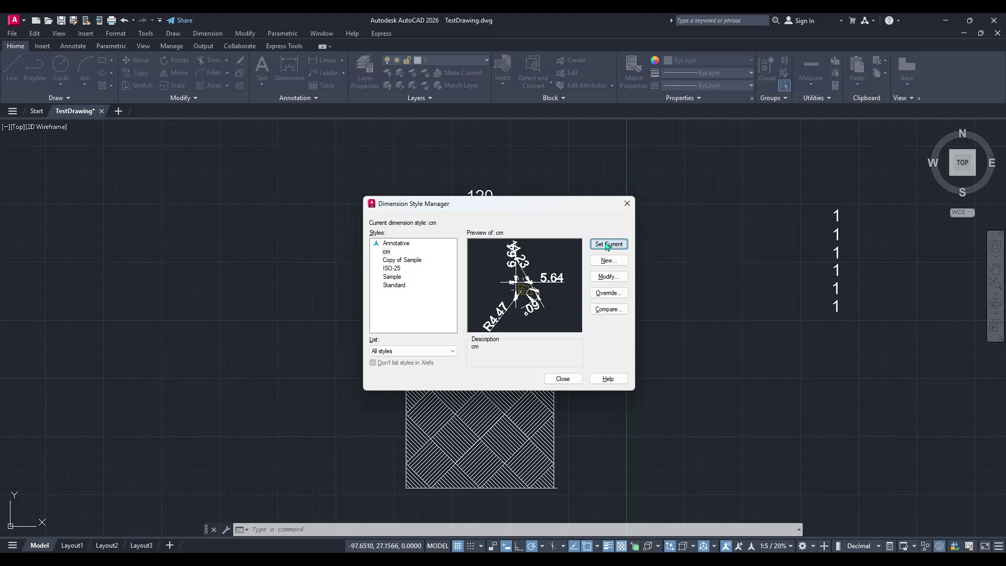
{"action": "left_click", "coordinate": [564, 381]}
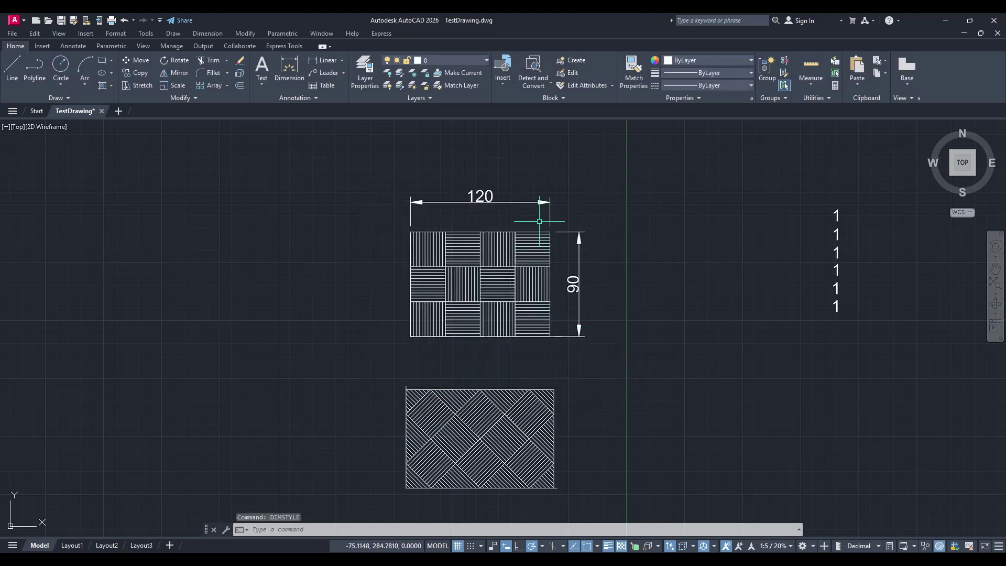
Apply the Sample dimension style to the horizontal and vertical dimensions of the upper hatched rectangle
{"action": "scroll", "coordinate": [539, 221], "scroll_direction": "up", "scroll_amount": 3}
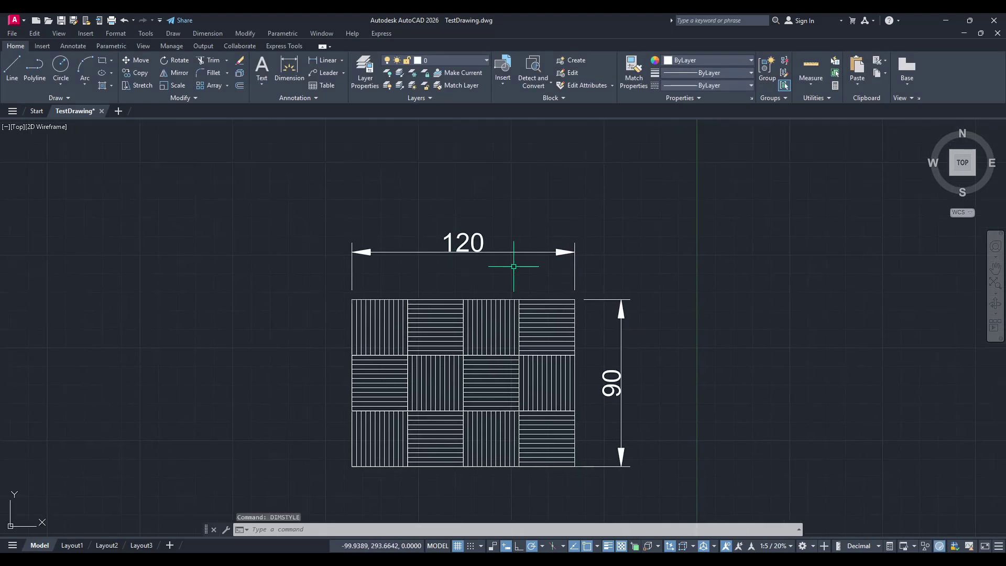
{"action": "left_click", "coordinate": [579, 220]}
{"action": "left_click", "coordinate": [348, 263]}
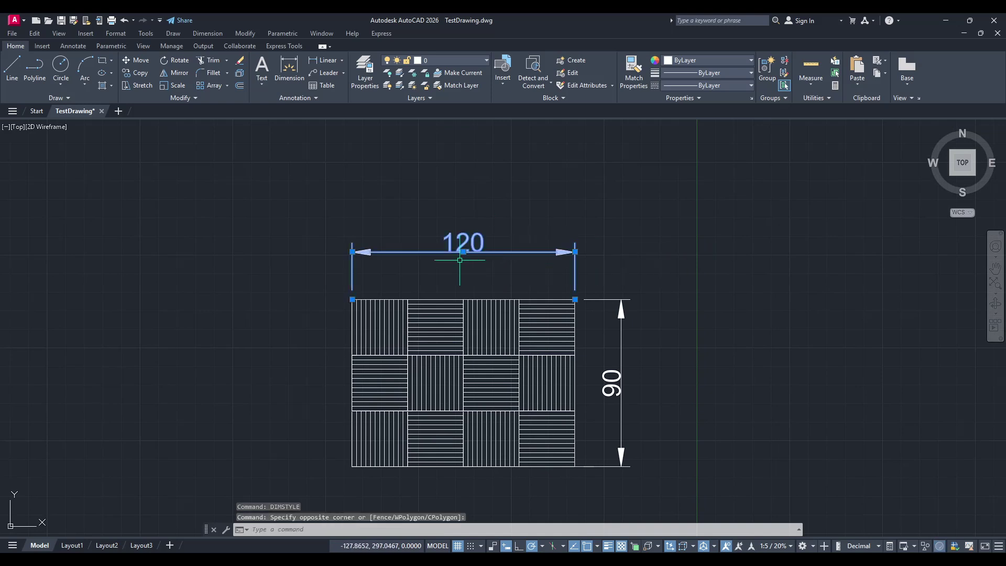
{"action": "left_click", "coordinate": [645, 294]}
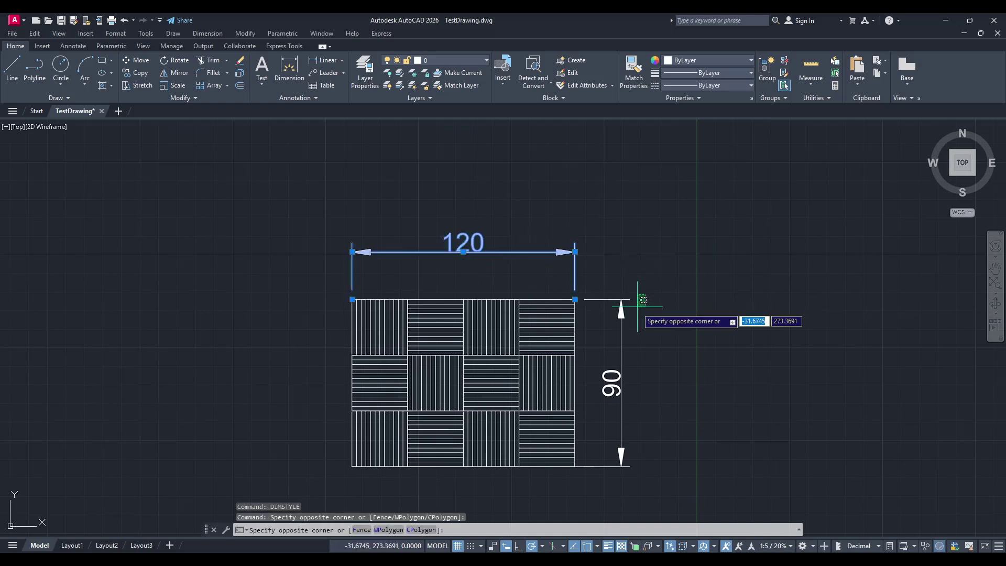
{"action": "left_click", "coordinate": [614, 356]}
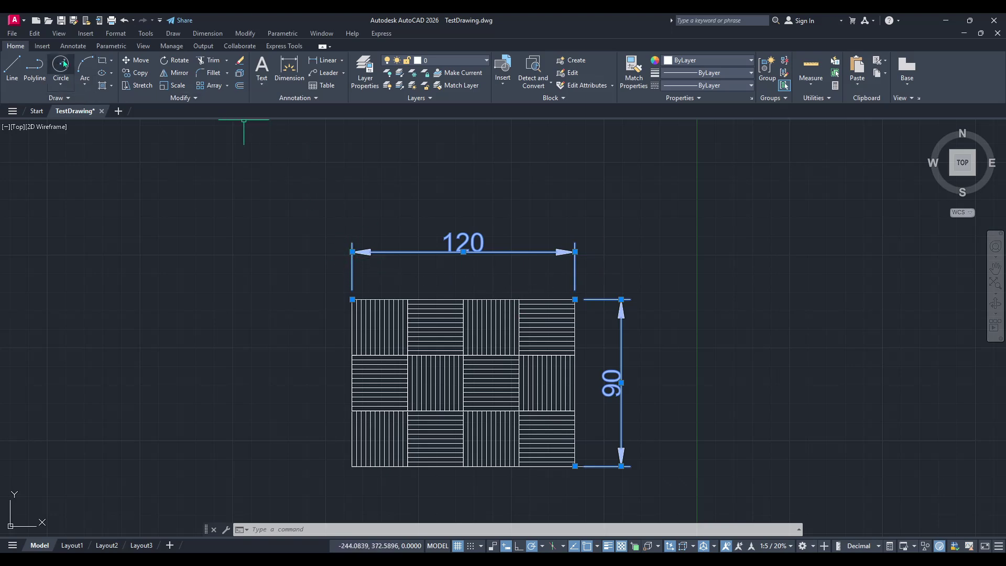
{"action": "left_click", "coordinate": [73, 46]}
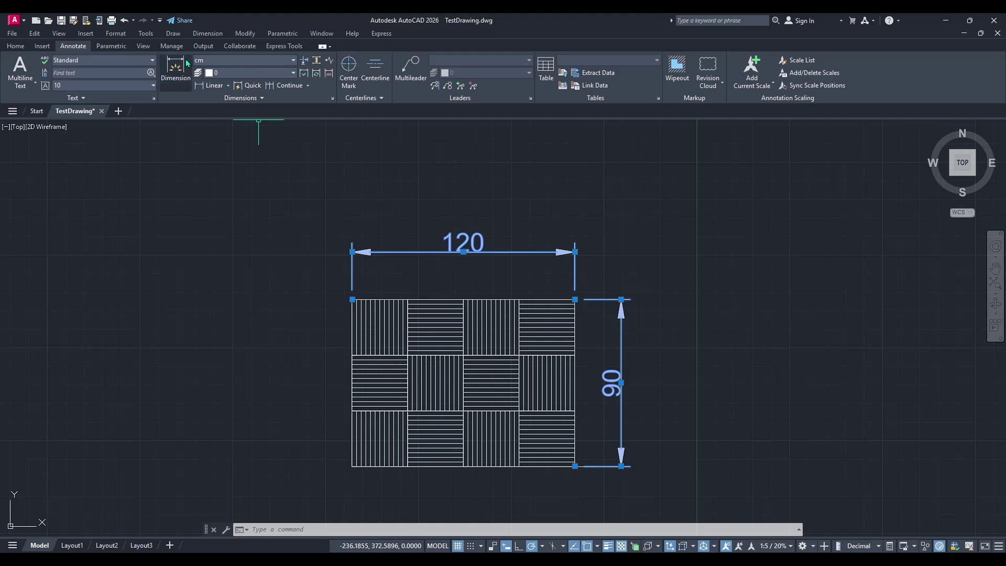
{"action": "left_click", "coordinate": [232, 61]}
{"action": "scroll", "coordinate": [258, 109], "scroll_direction": "up", "scroll_amount": 1}
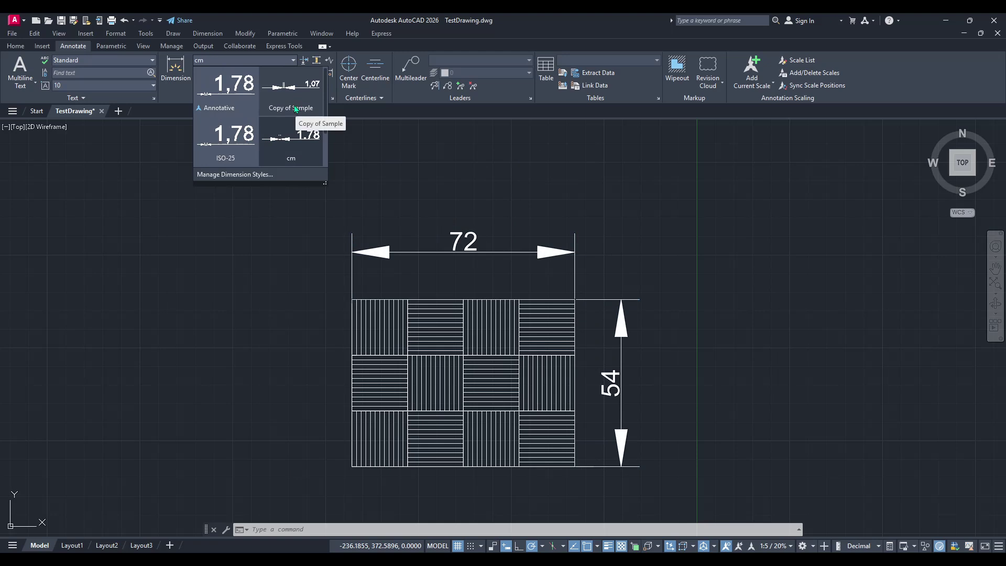
{"action": "scroll", "coordinate": [296, 129], "scroll_direction": "down", "scroll_amount": 1}
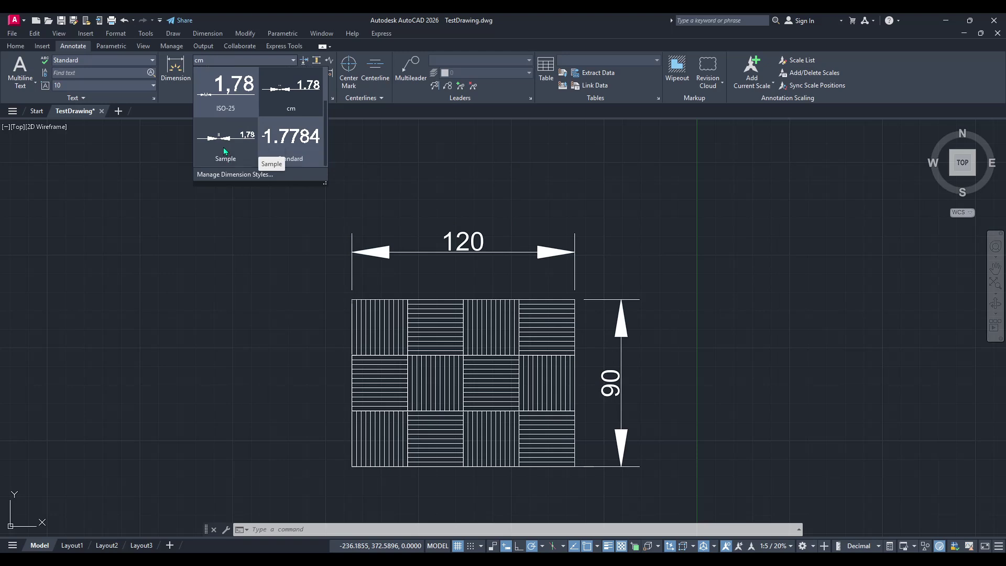
{"action": "left_click", "coordinate": [227, 156]}
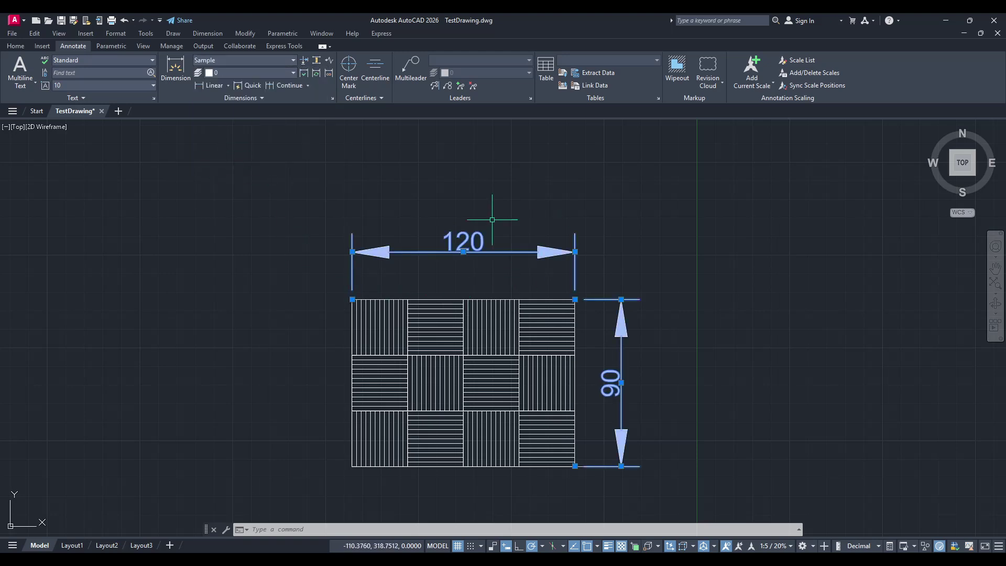
Apply the cm dimension style to the two selected dimensions of the upper hatched rectangle
{"action": "left_click", "coordinate": [220, 58]}
{"action": "scroll", "coordinate": [271, 115], "scroll_direction": "up", "scroll_amount": 1}
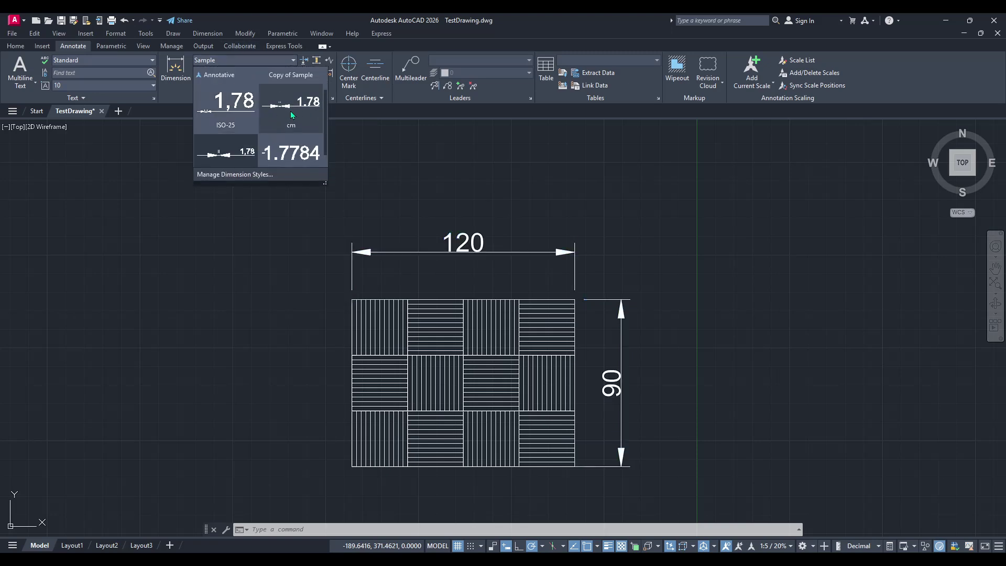
{"action": "scroll", "coordinate": [278, 134], "scroll_direction": "down", "scroll_amount": 1}
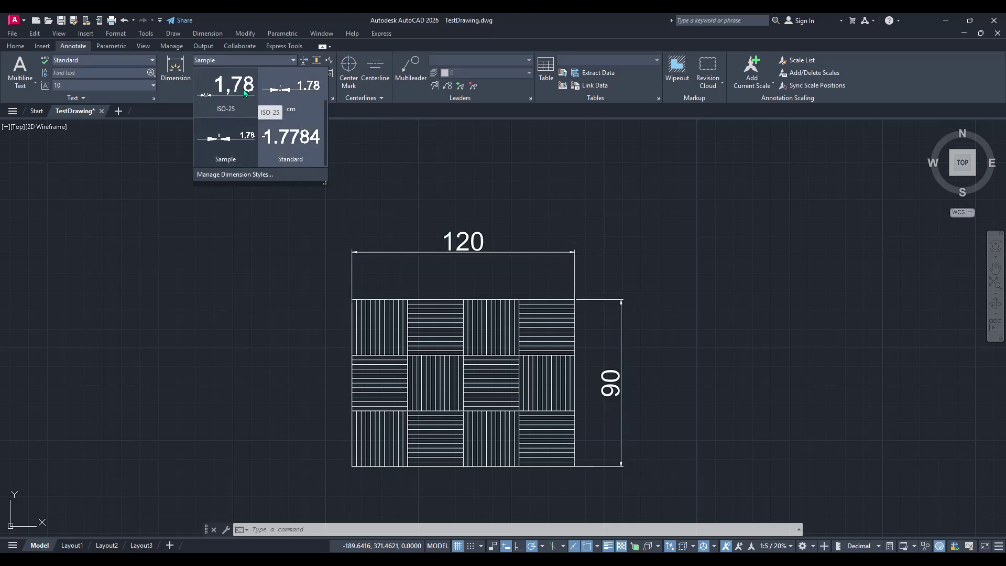
{"action": "left_click", "coordinate": [292, 88]}
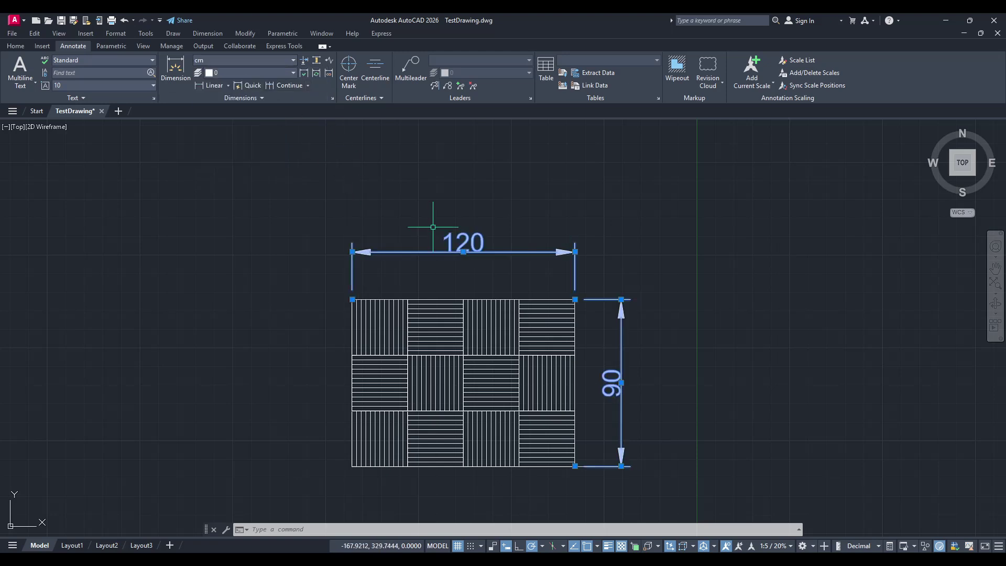
{"action": "left_click", "coordinate": [526, 205]}
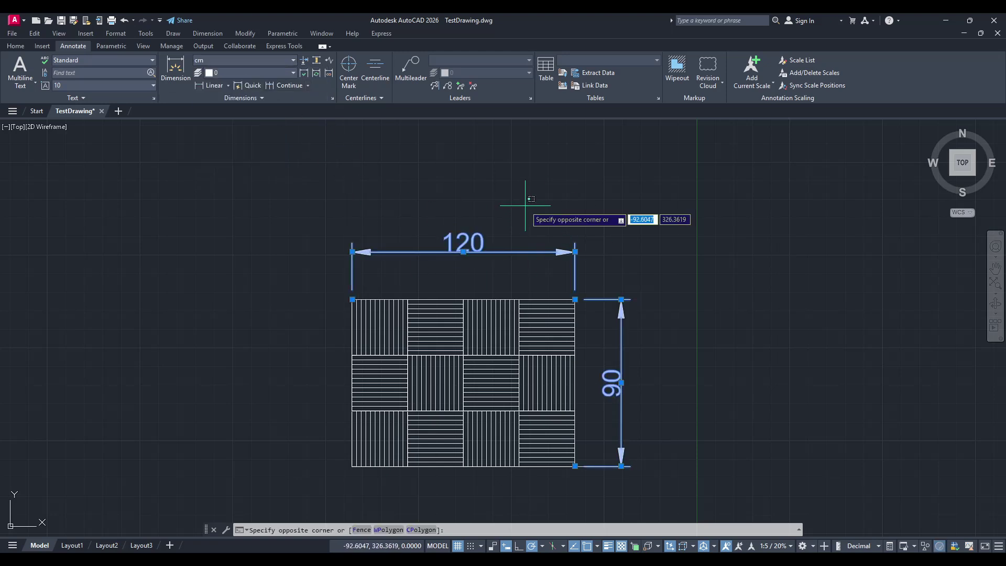
{"action": "left_click", "coordinate": [484, 204]}
{"action": "middle_click_drag", "start_coordinate": [469, 197], "coordinate": [467, 188]}
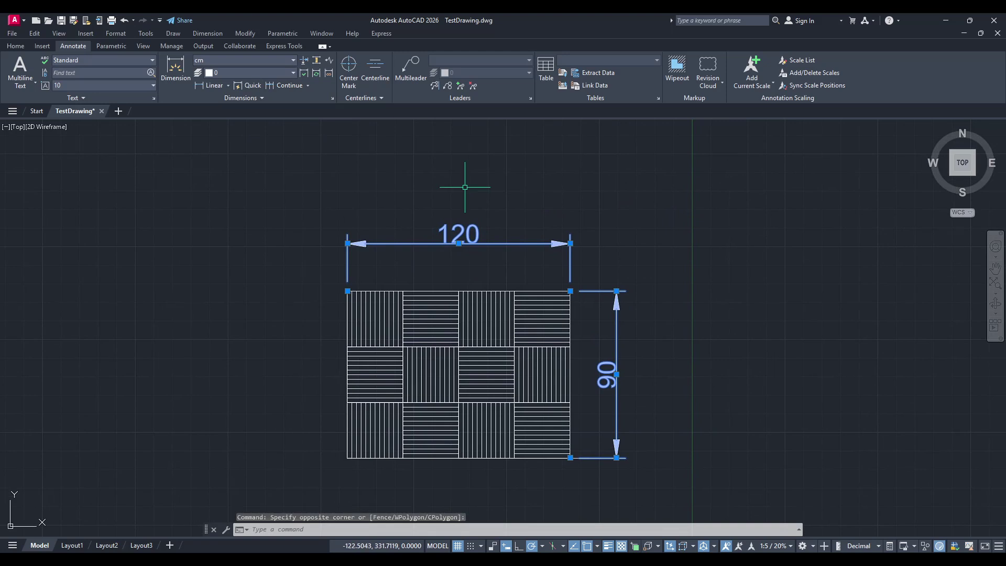